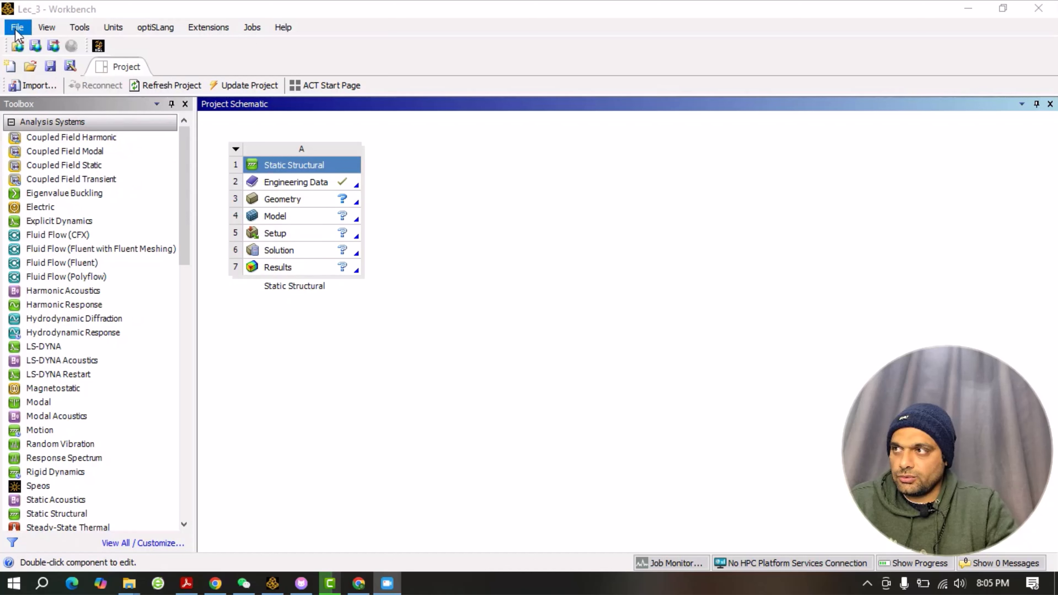
Start a new project and add a Static Structural analysis system to its schematic
left_click(16, 27)
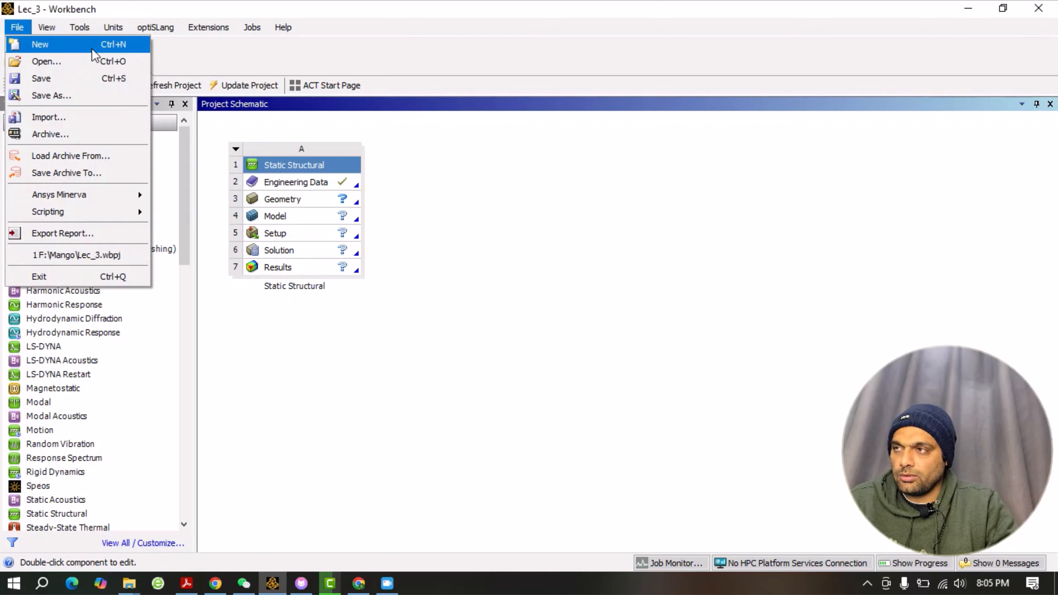
left_click(78, 50)
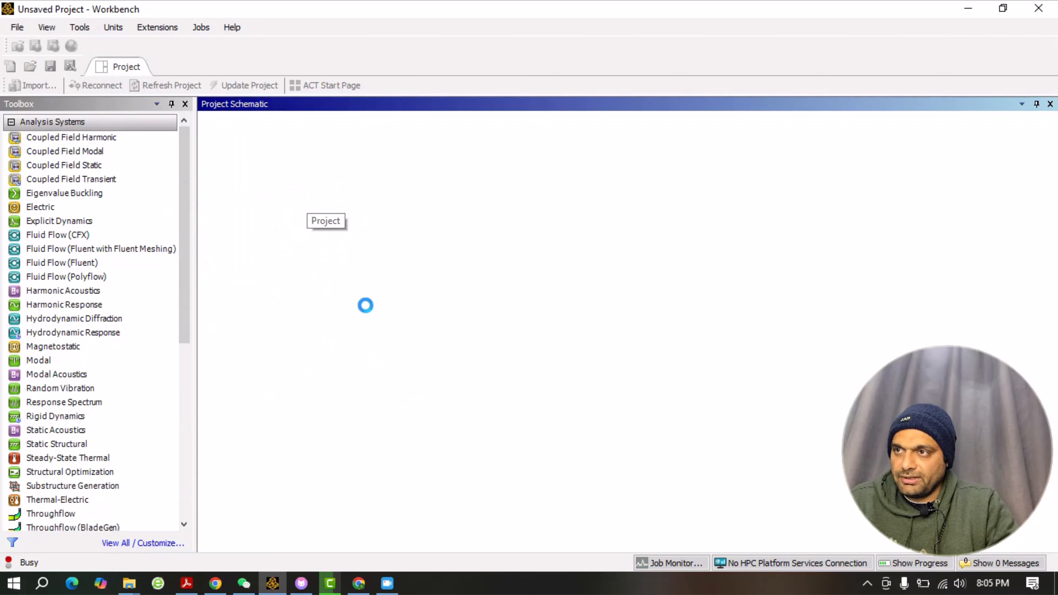
left_click(130, 165)
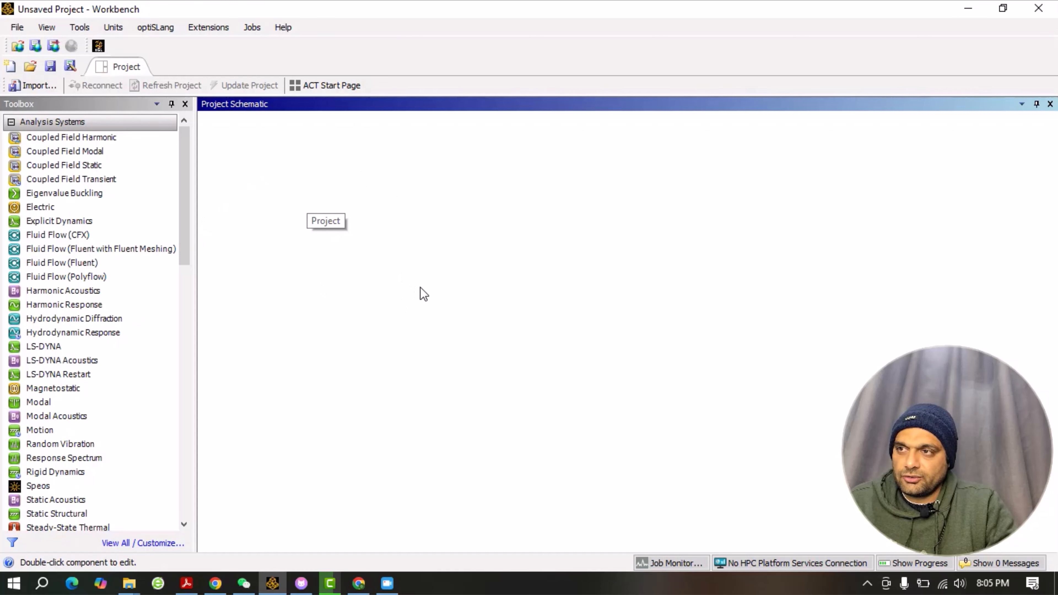
scroll(111, 385, "down", 4)
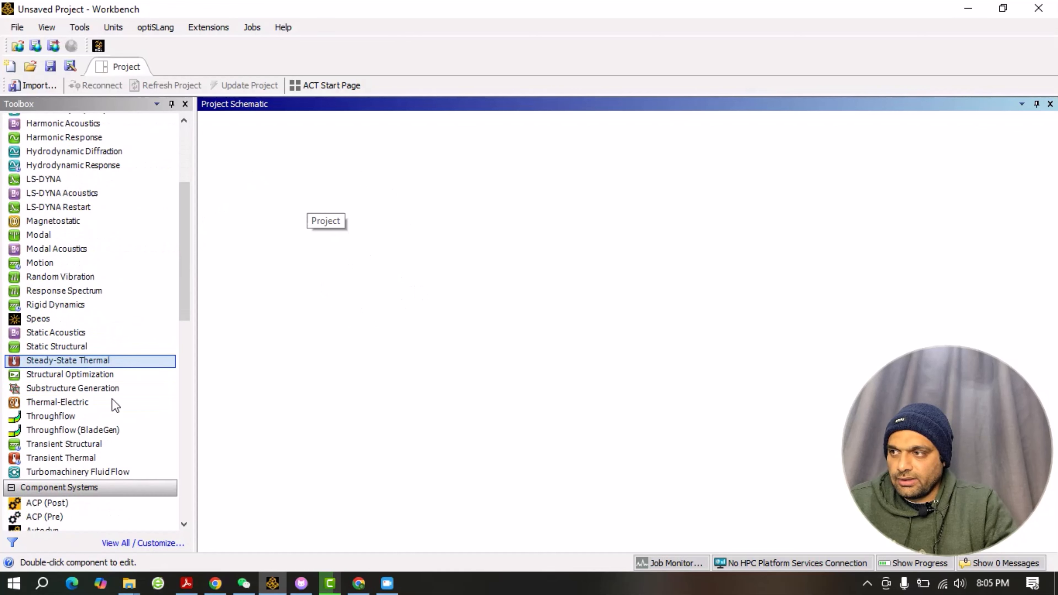
scroll(115, 406, "down", 2)
scroll(114, 406, "up", 6)
scroll(113, 406, "down", 2)
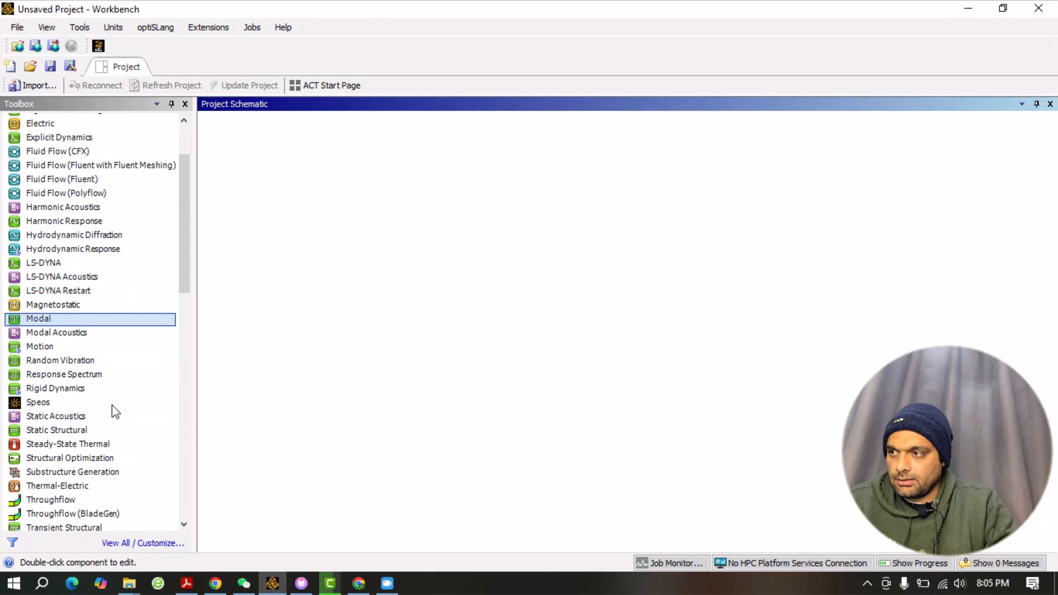
left_click_drag(70, 429, 304, 205)
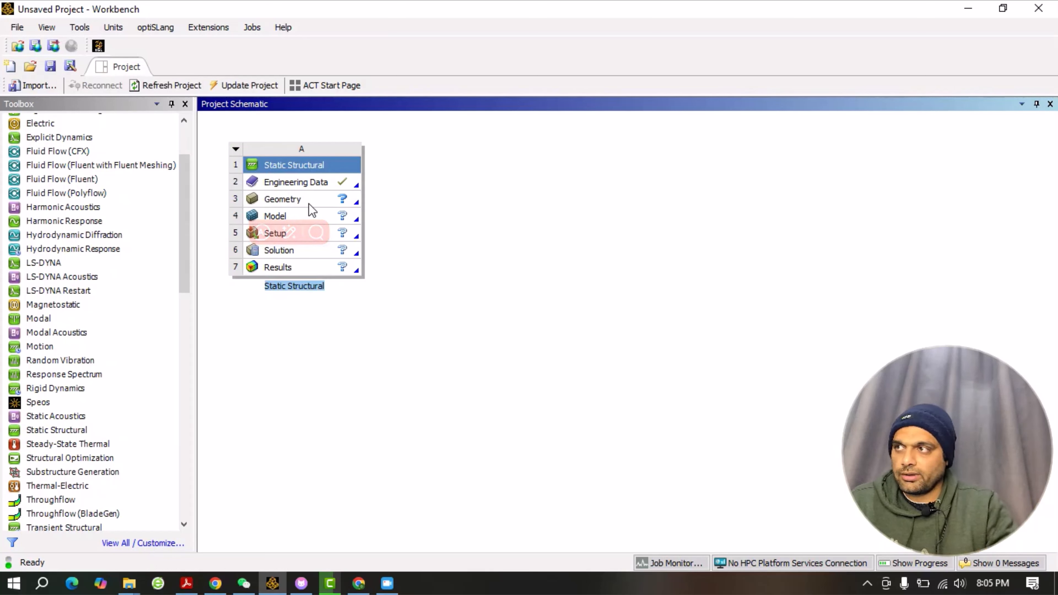
Start another new project, saving the current one as lec4 of type Project Files (*.wbpj) in the Mango folder
left_click(16, 29)
left_click(19, 44)
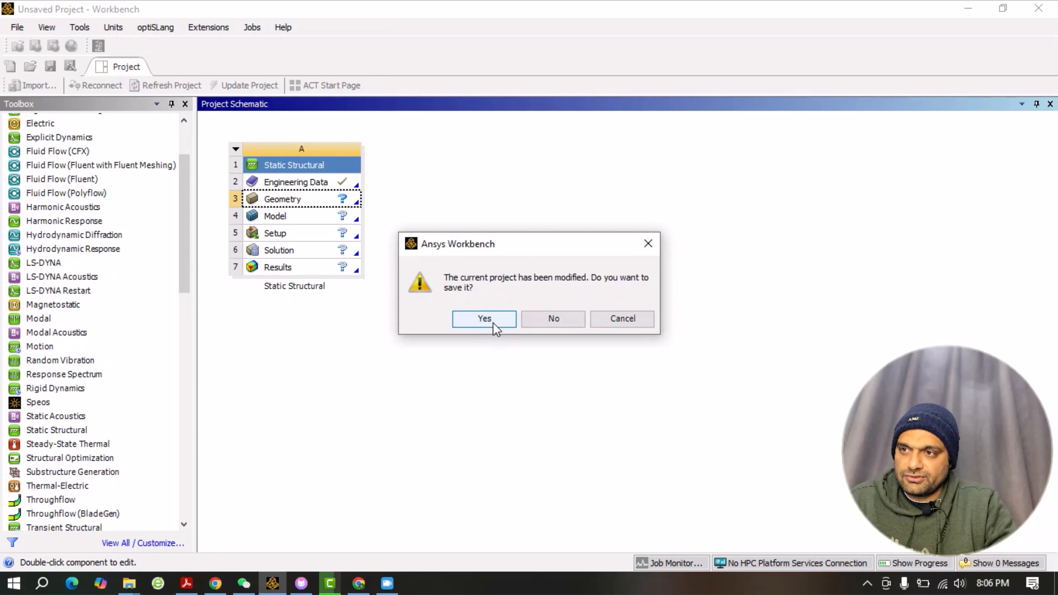
left_click(485, 319)
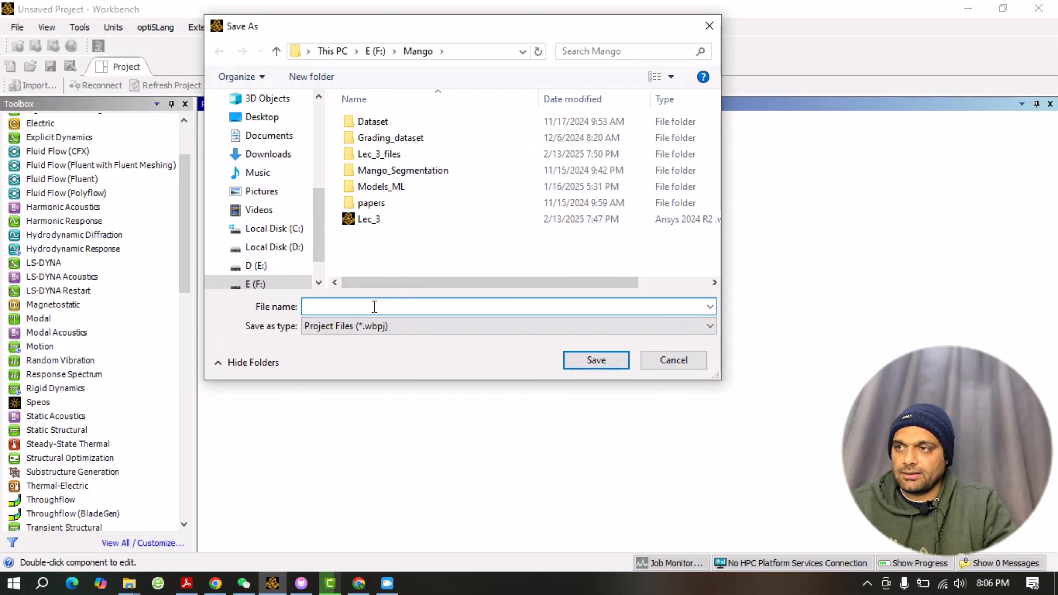
type("lec4")
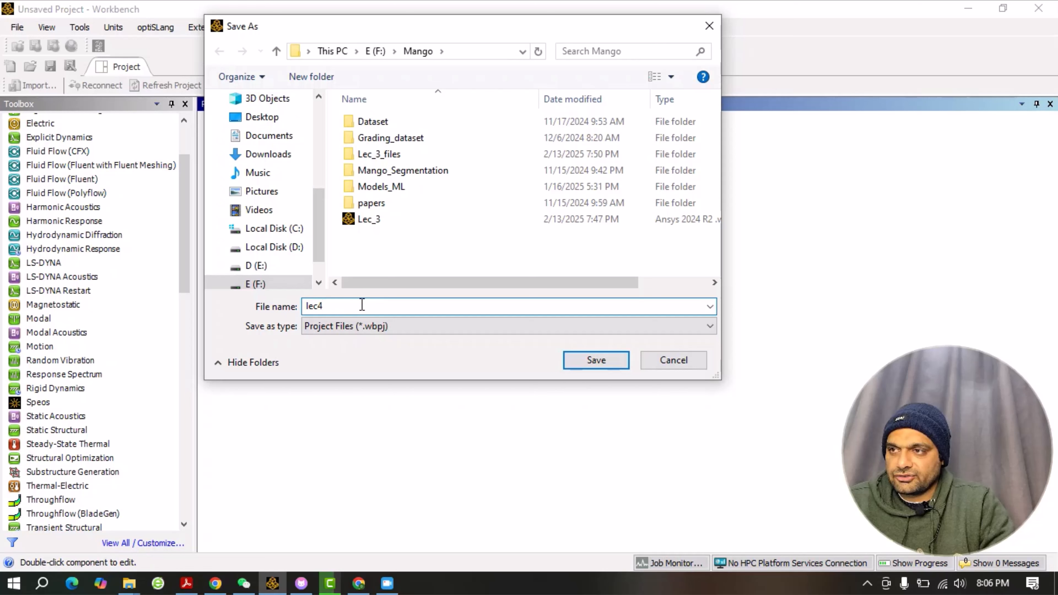
left_click(460, 324)
left_click(373, 330)
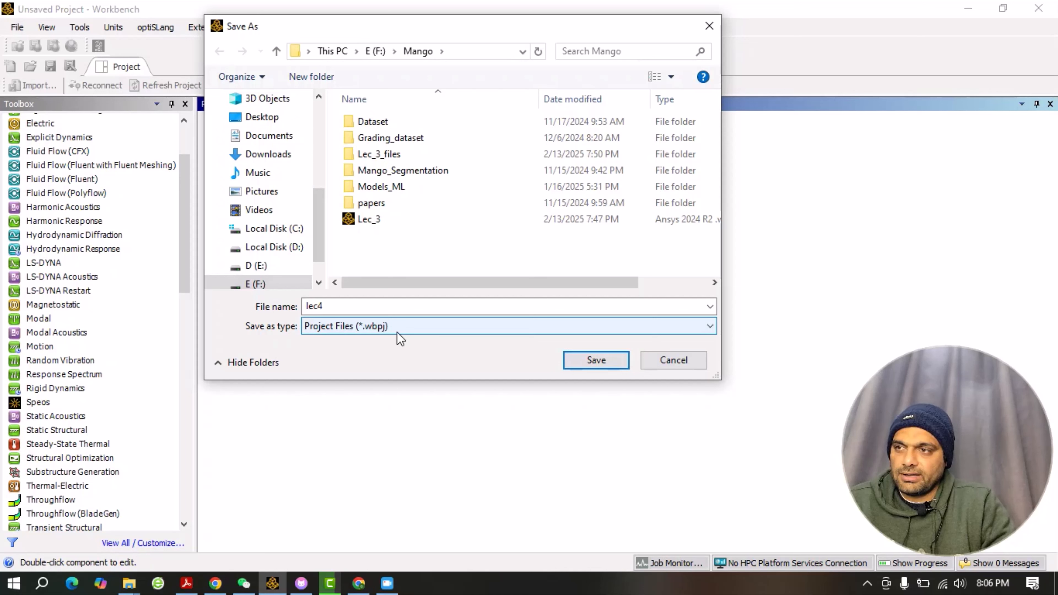
left_click(419, 456)
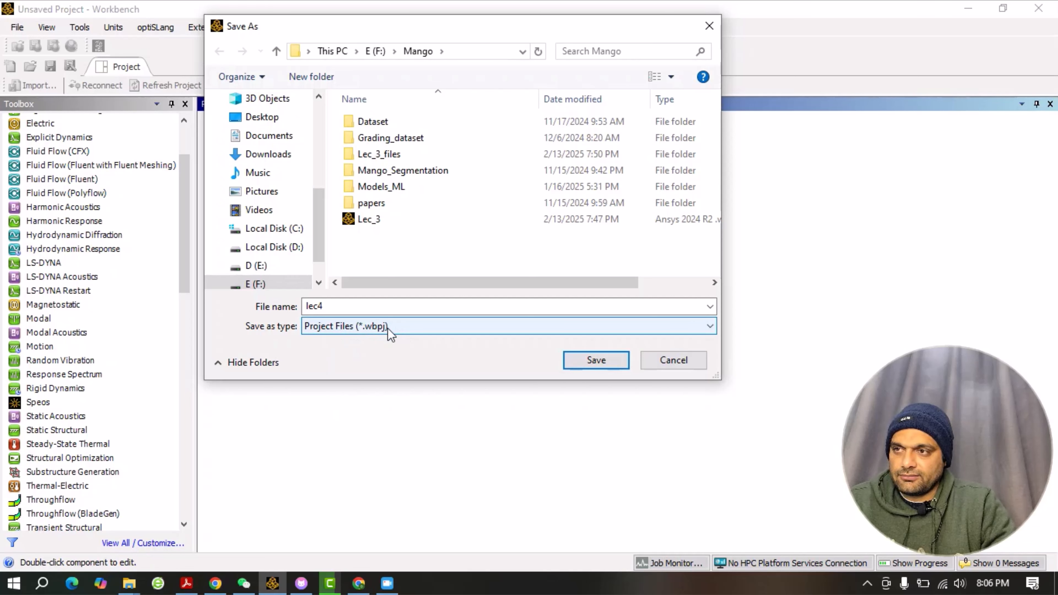
left_click(604, 360)
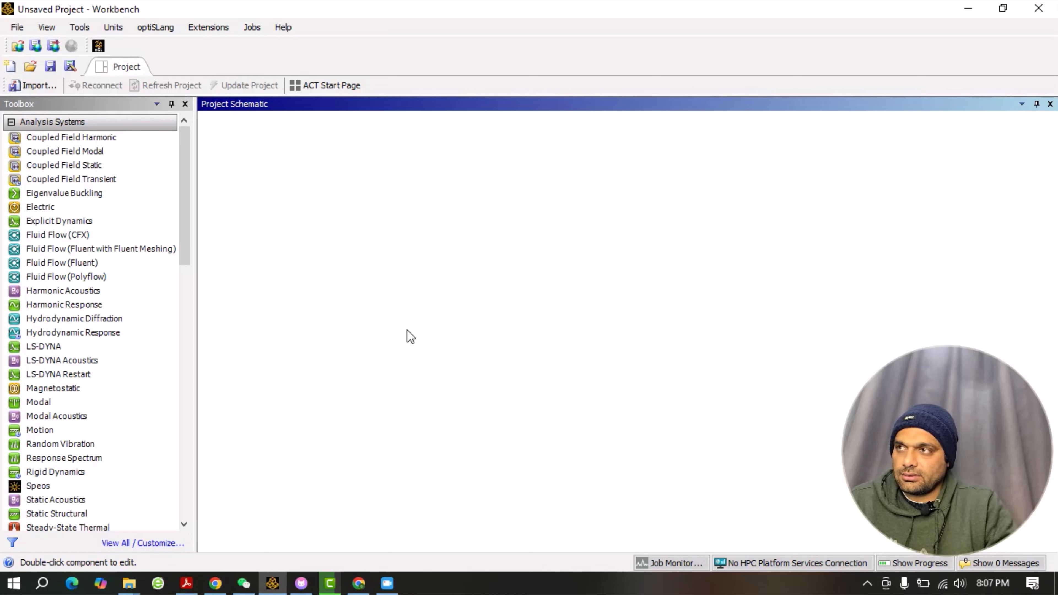
Open the existing Lec_3 project from the Mango folder, checking which file types can be opened
left_click(19, 28)
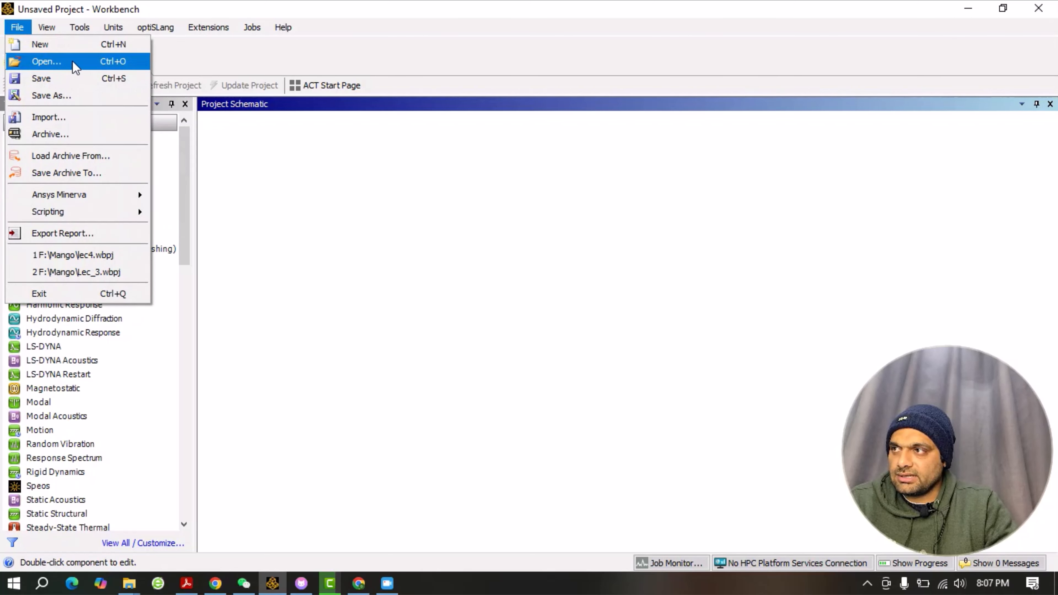
left_click(59, 64)
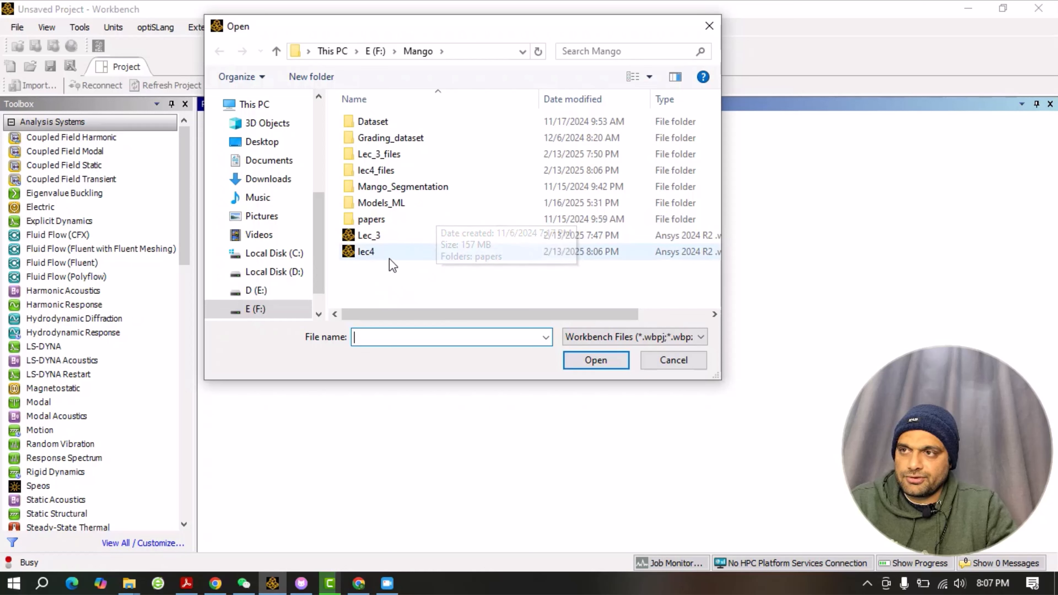
left_click(383, 245)
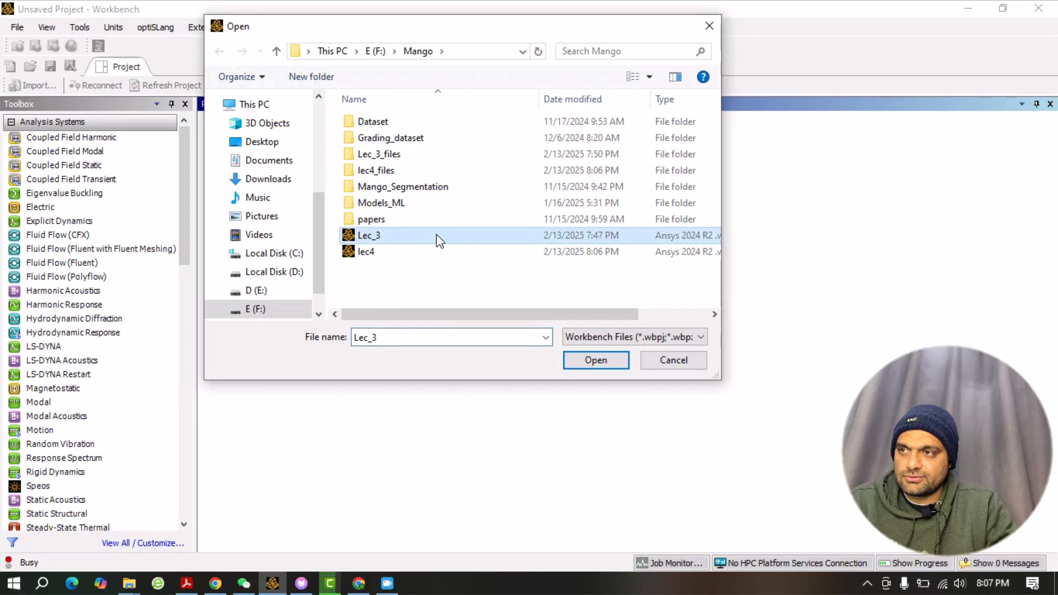
left_click(388, 245)
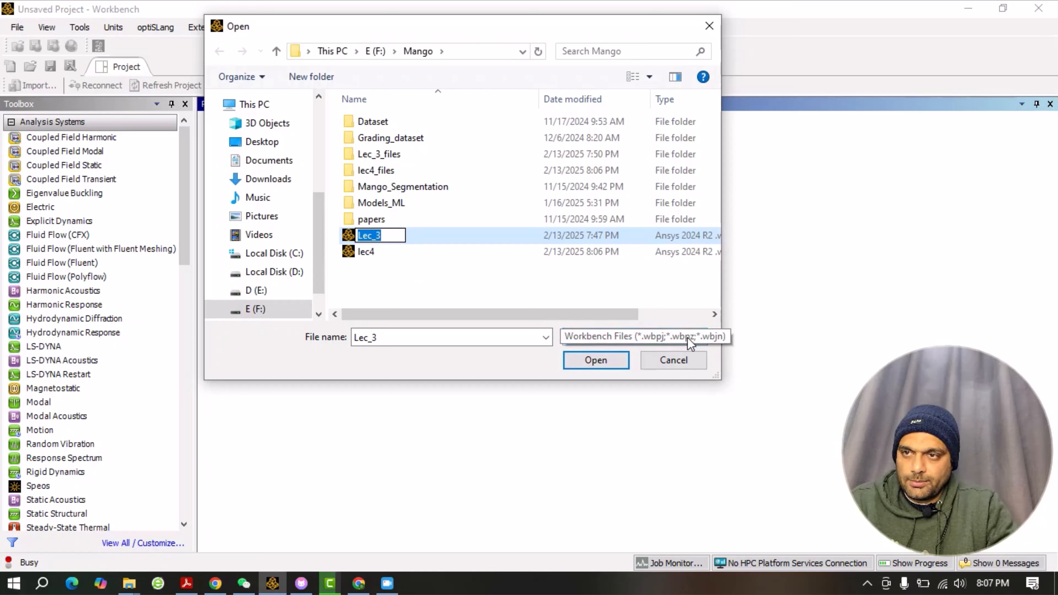
key("Escape")
left_click(670, 337)
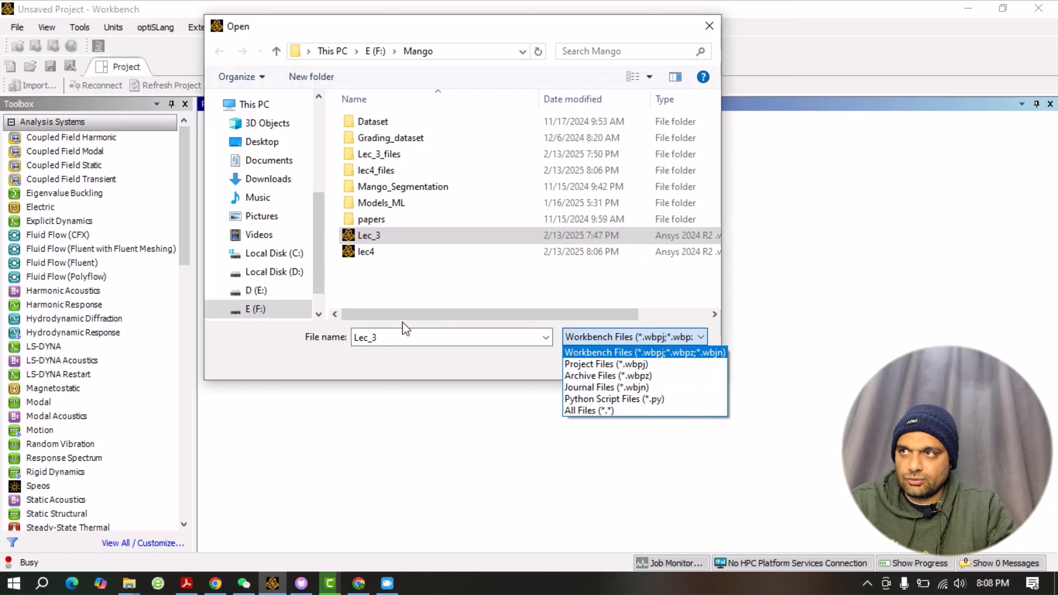
key("Escape")
left_click(390, 238)
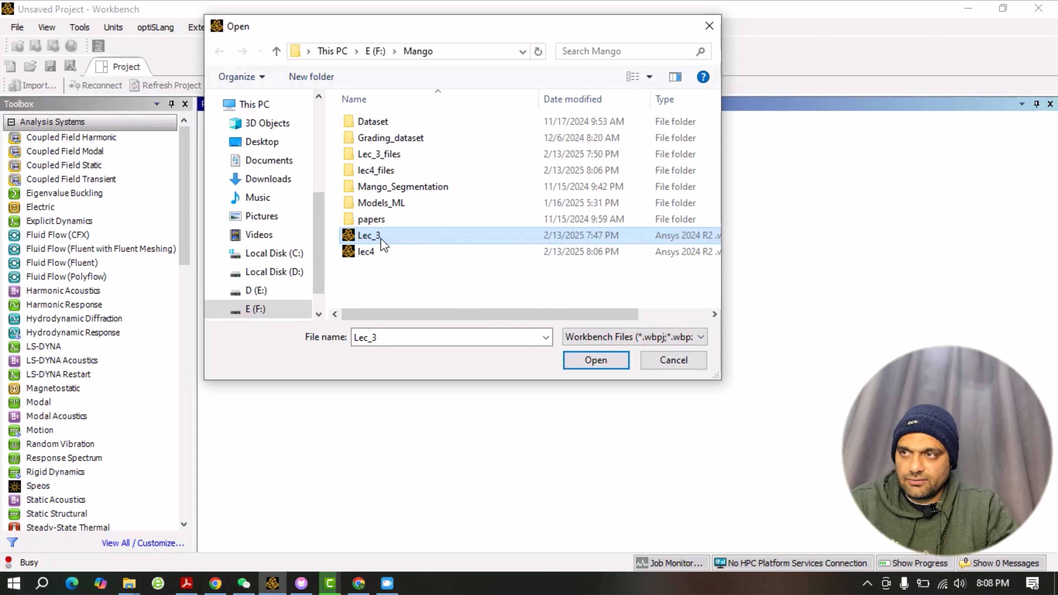
left_click(362, 236)
left_click(434, 241)
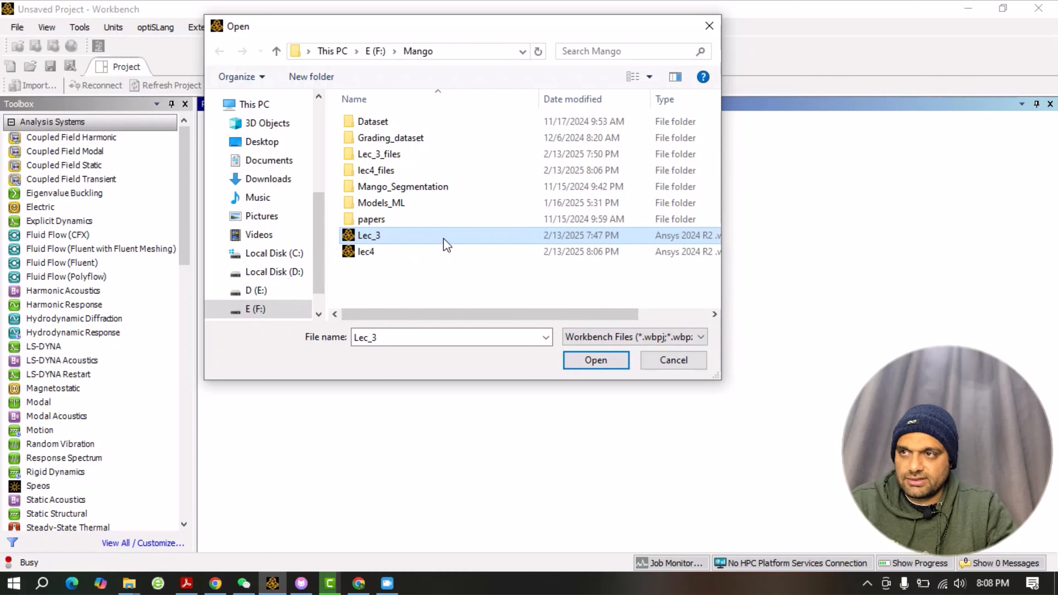
left_click(596, 360)
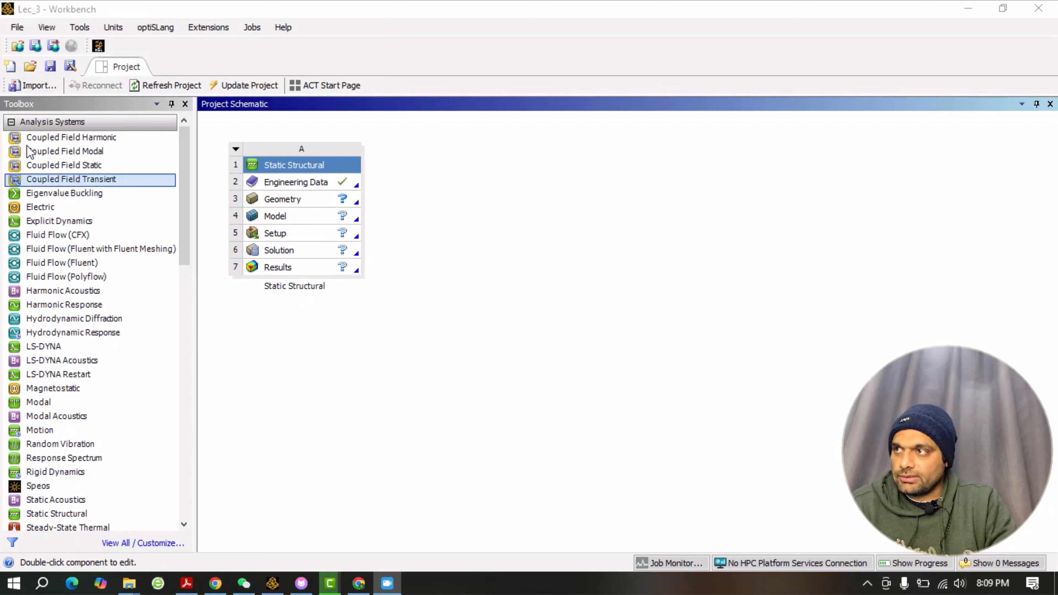
Examine the file formats available for import and leave without importing anything
left_click(17, 27)
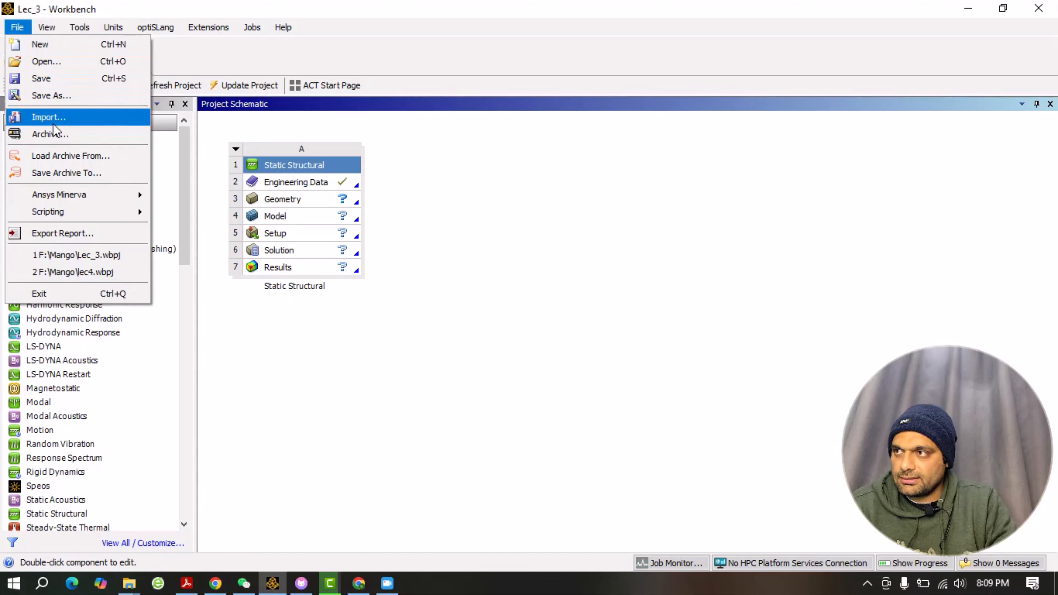
left_click(61, 118)
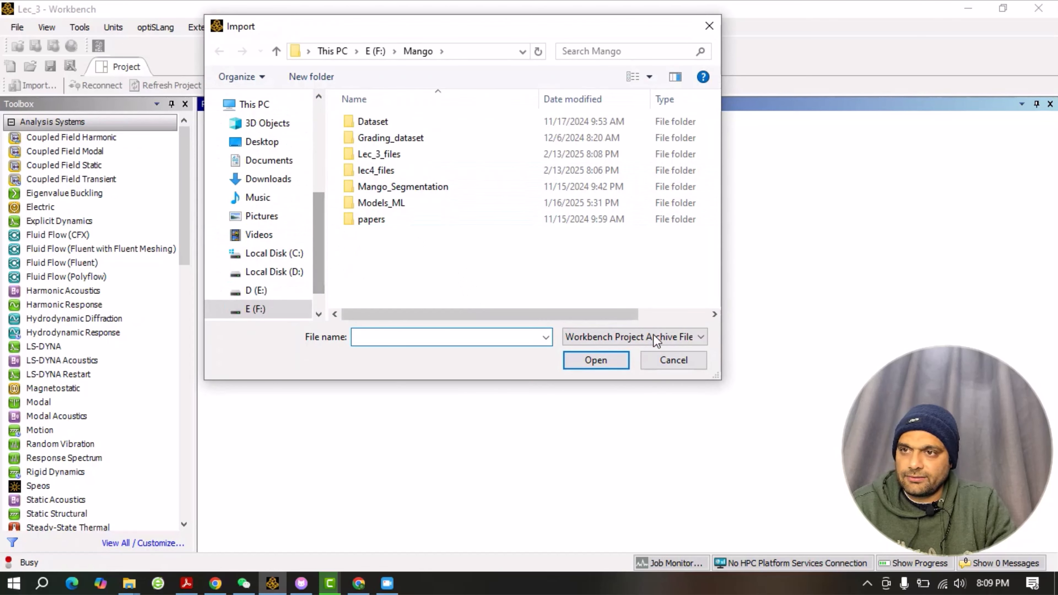
left_click(666, 346)
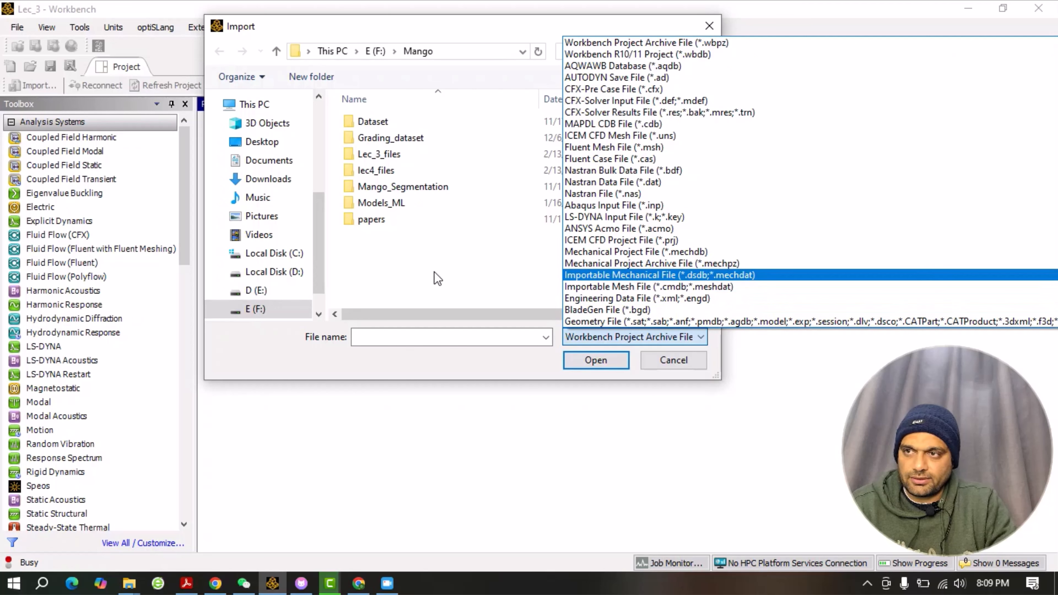
left_click(509, 437)
left_click(681, 367)
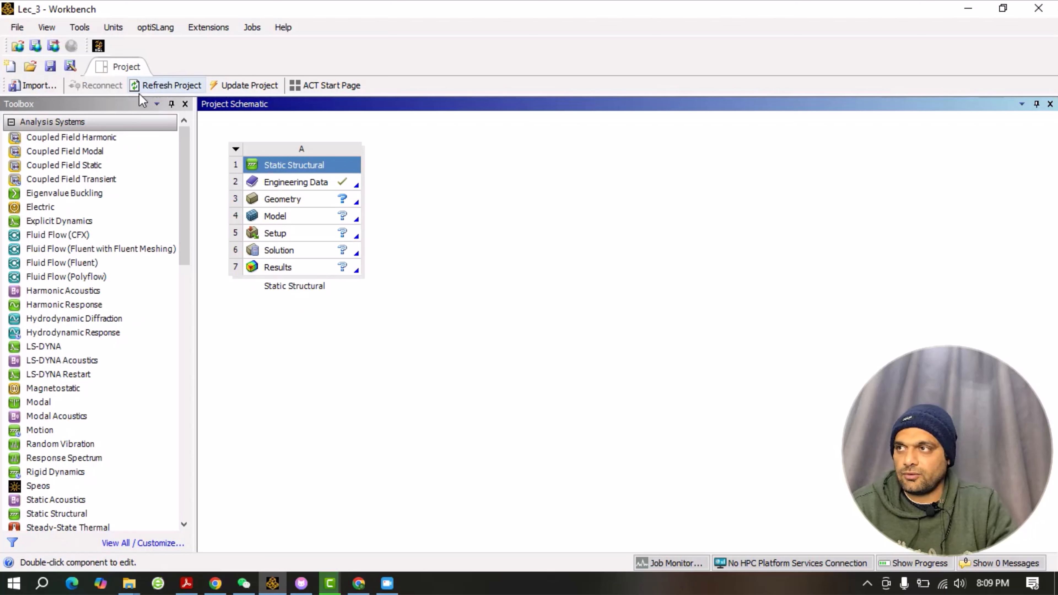
Save a copy of the Lec_3 project as lect_4 in the Compressed folder within Downloads
left_click(17, 29)
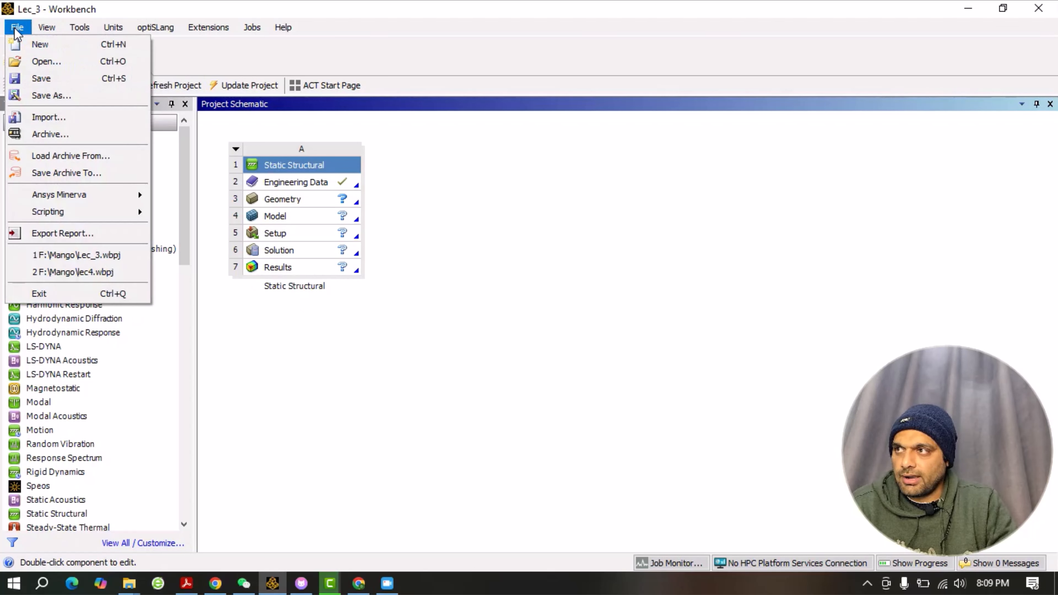
left_click(55, 100)
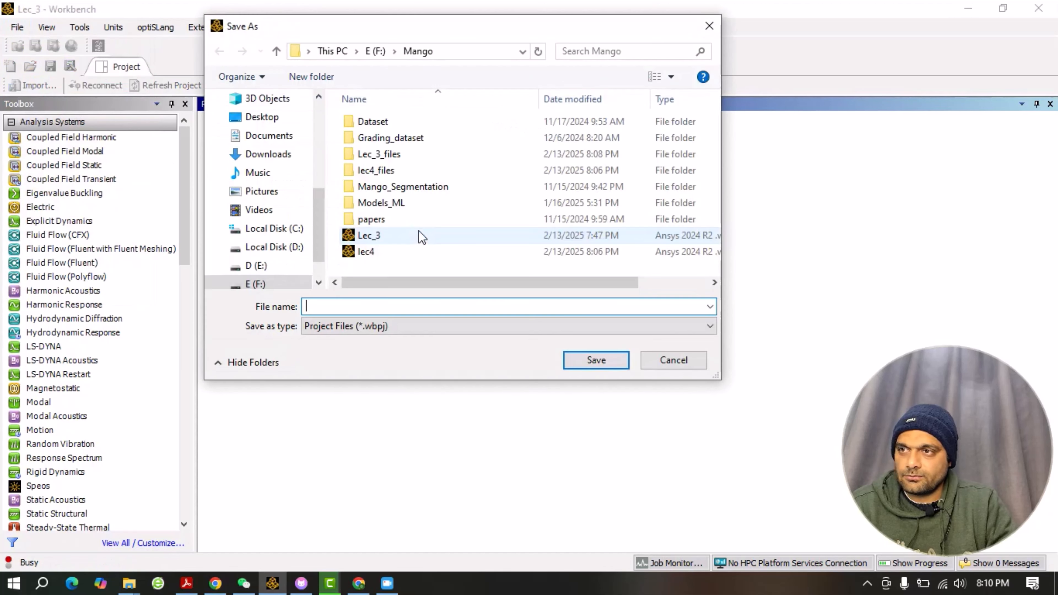
scroll(272, 222, "down", 2)
scroll(269, 223, "up", 4)
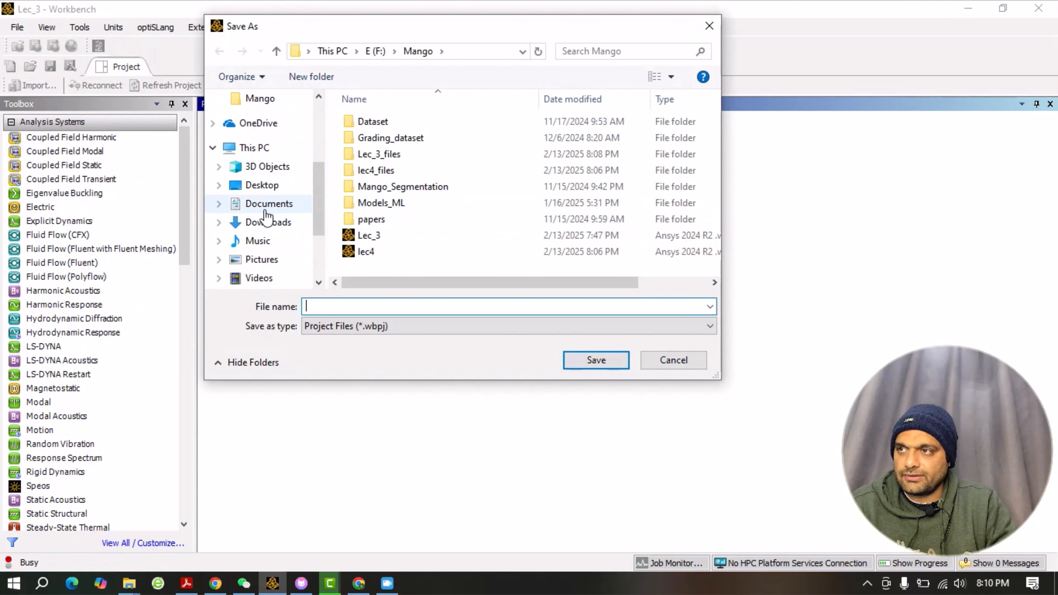
left_click(276, 226)
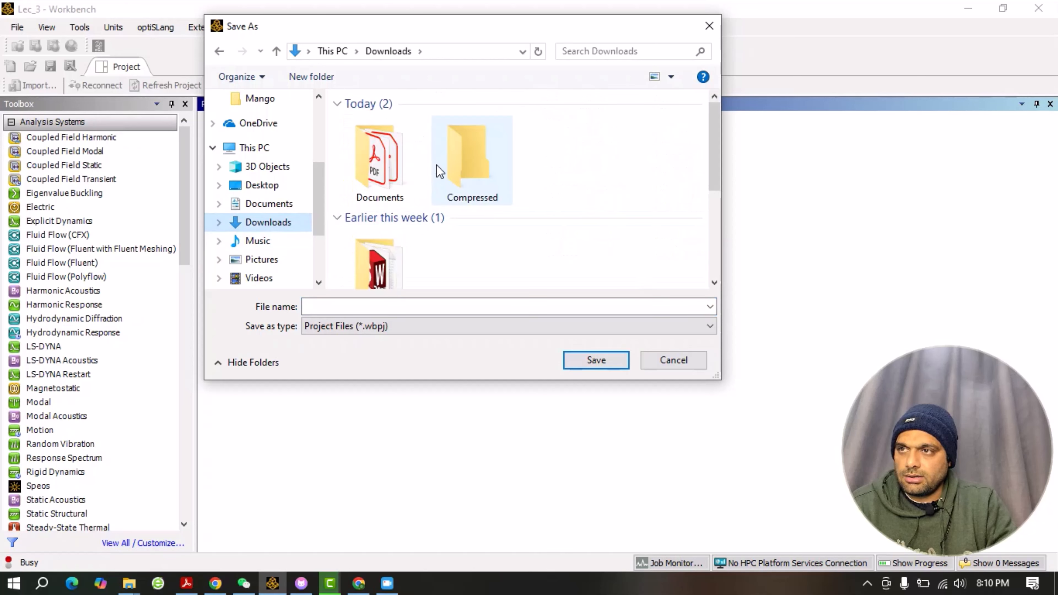
double_click(470, 166)
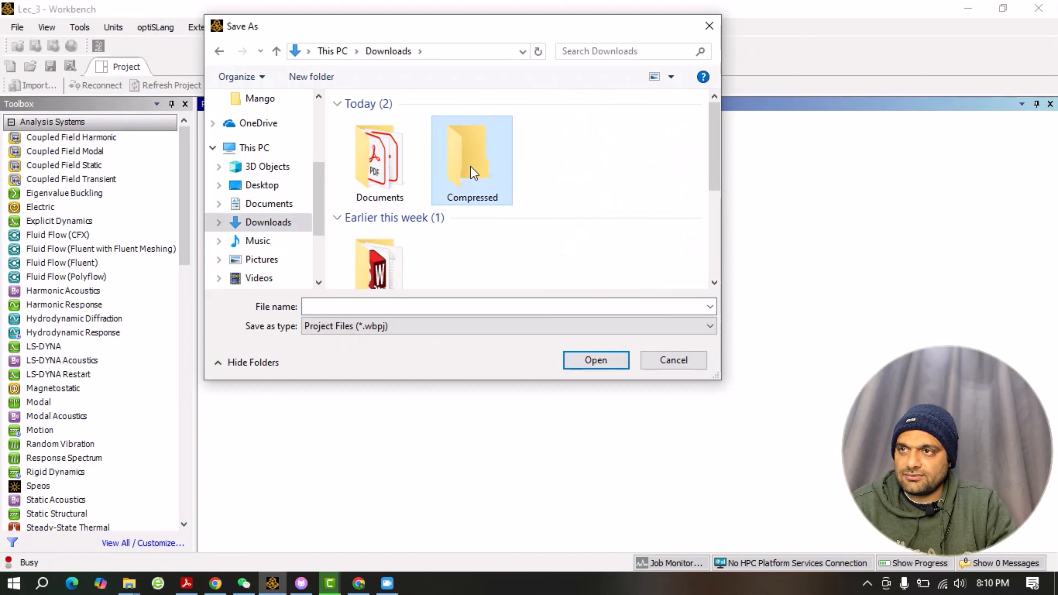
left_click(337, 305)
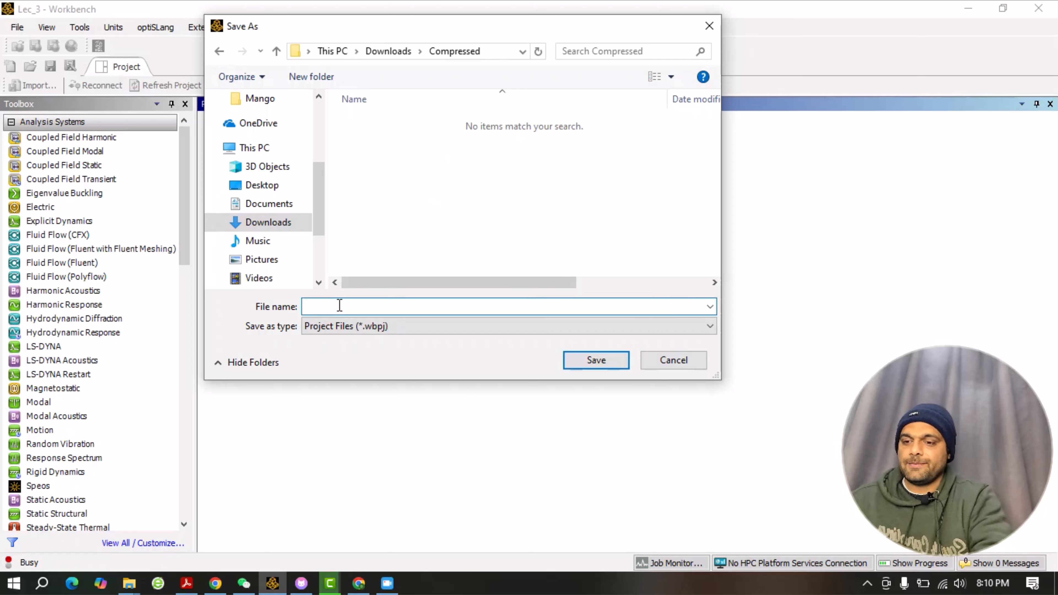
type("lect_4")
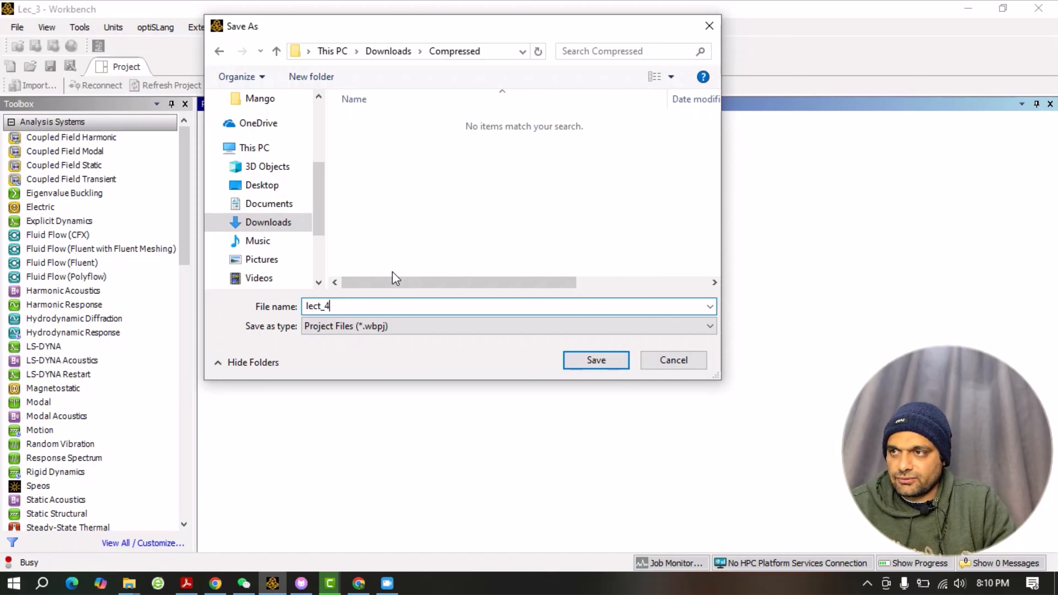
left_click(596, 360)
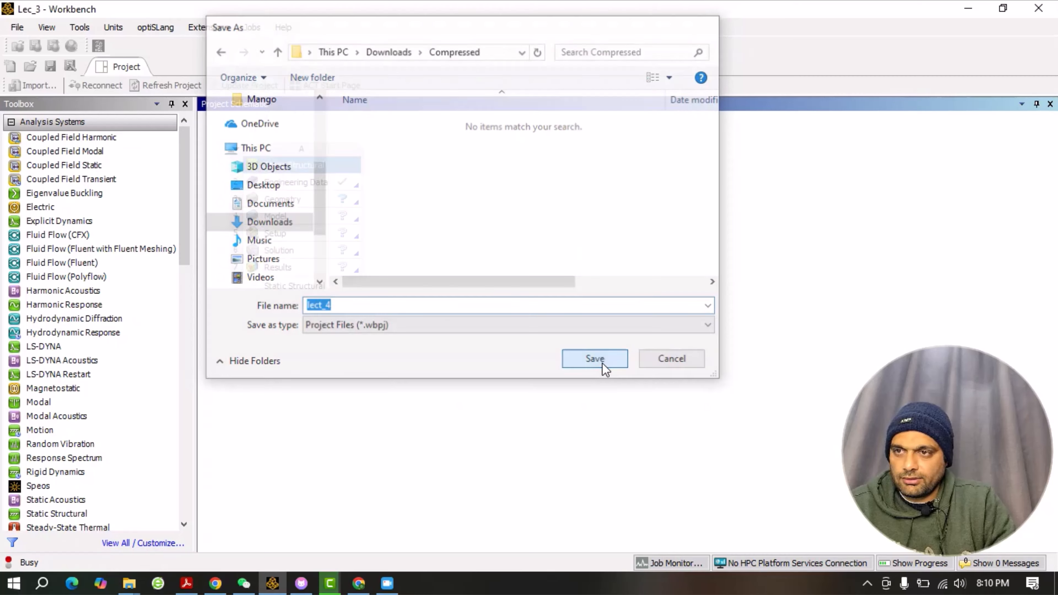